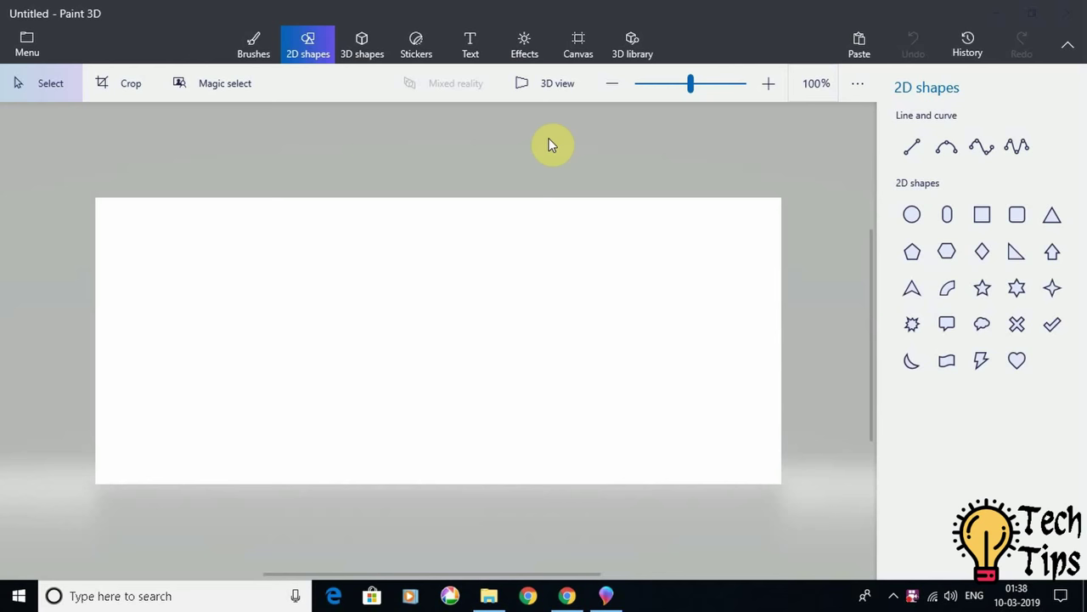
Search Windows for 'paint 3d', then dismiss the search results.
{"action": "left_click", "coordinate": [121, 595]}
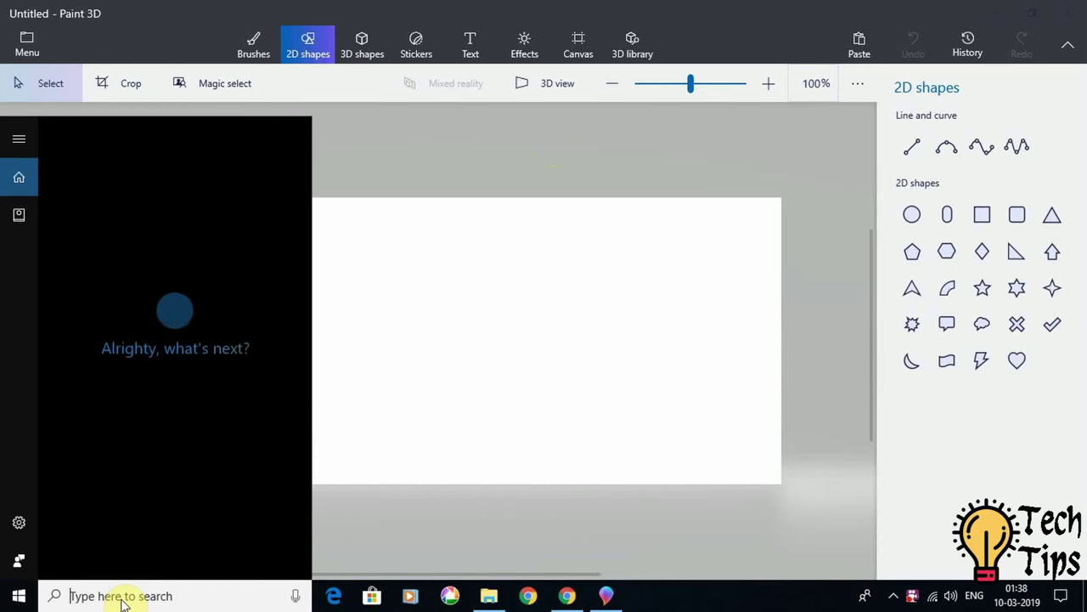
{"action": "type", "text": "pain"}
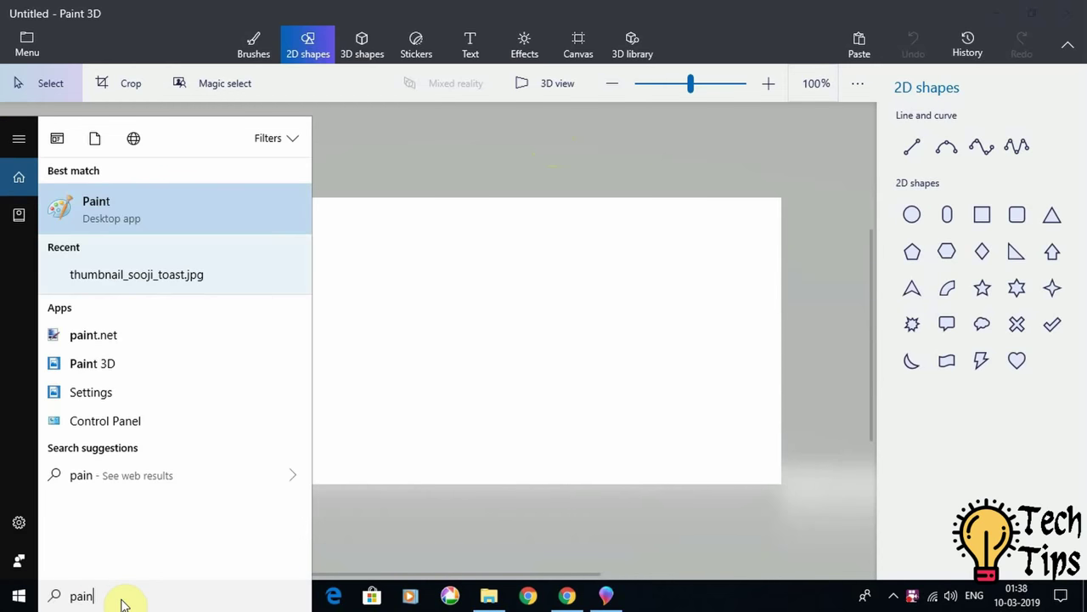
{"action": "type", "text": "t 3d"}
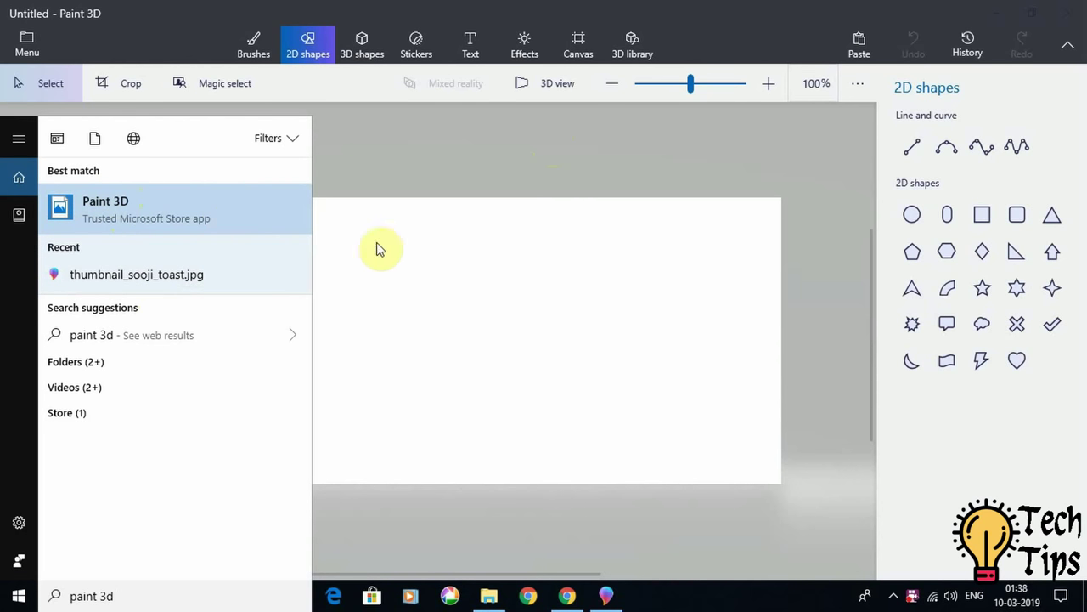
{"action": "left_click", "coordinate": [520, 311]}
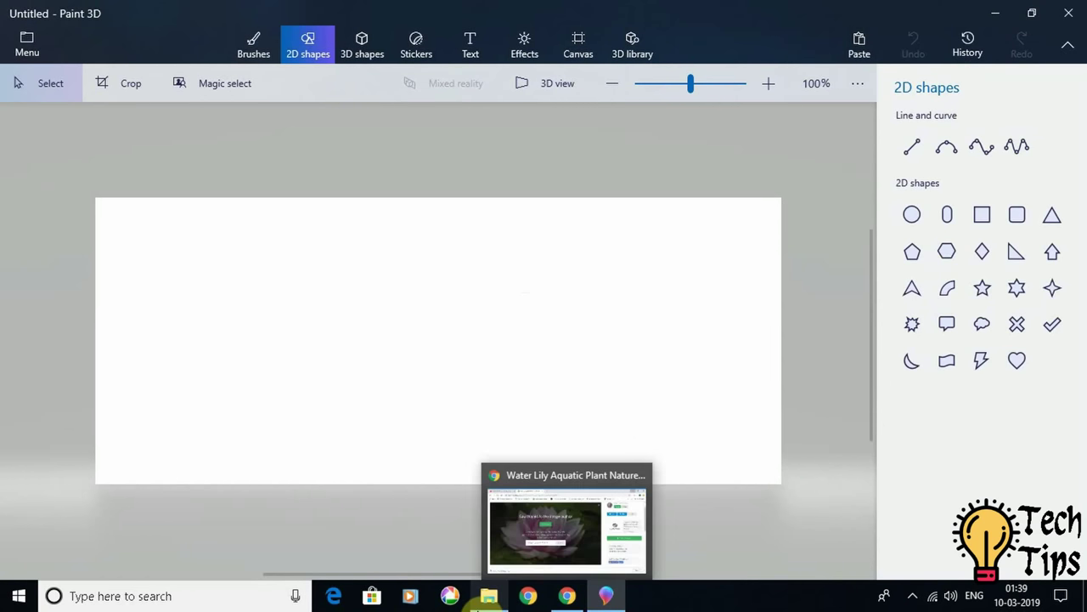
Drag water-lily-3504363_1920.jpg from the Downloads folder onto the blank Paint 3D canvas.
{"action": "mouse_move", "coordinate": [491, 602]}
{"action": "left_click", "coordinate": [508, 520]}
{"action": "left_click", "coordinate": [541, 513]}
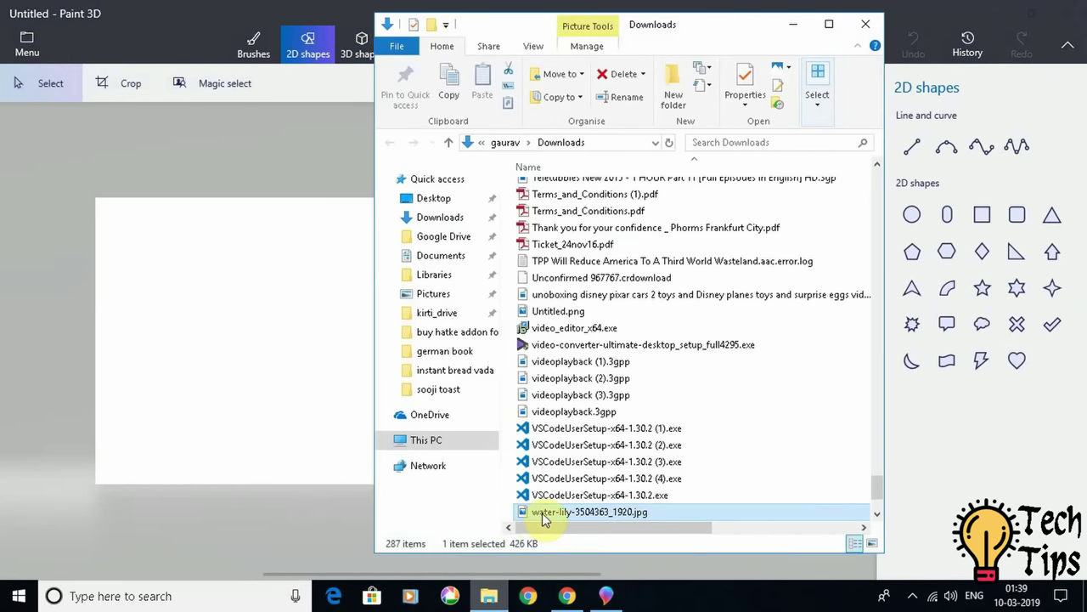
{"action": "left_click_drag", "start_coordinate": [260, 433], "coordinate": [233, 391]}
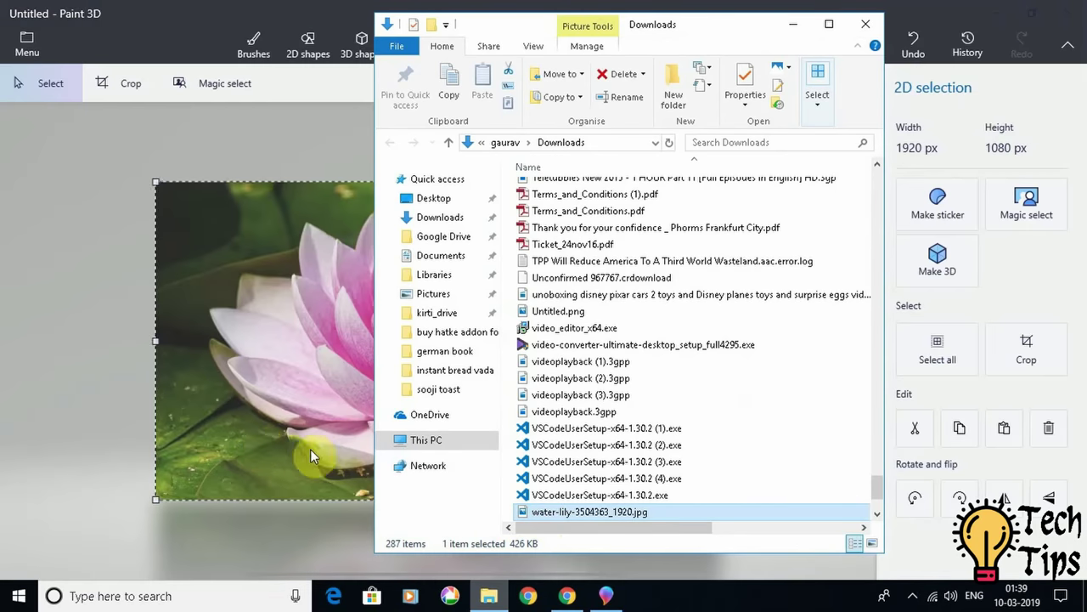
Bring Paint 3D forward and deselect the placed water-lily photo.
{"action": "left_click", "coordinate": [310, 450]}
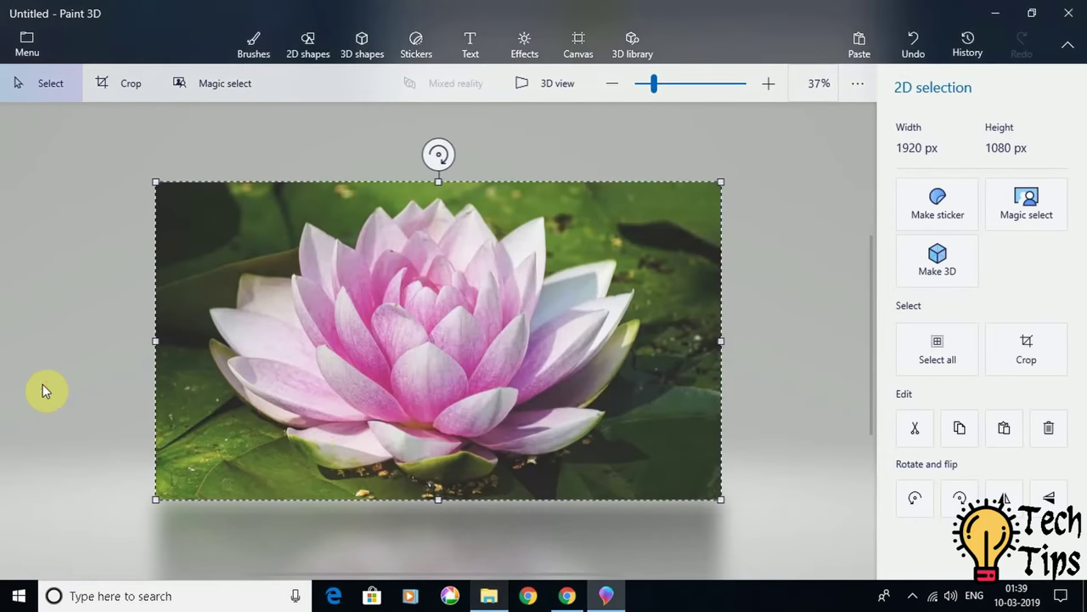
{"action": "key", "text": "ctrl+2"}
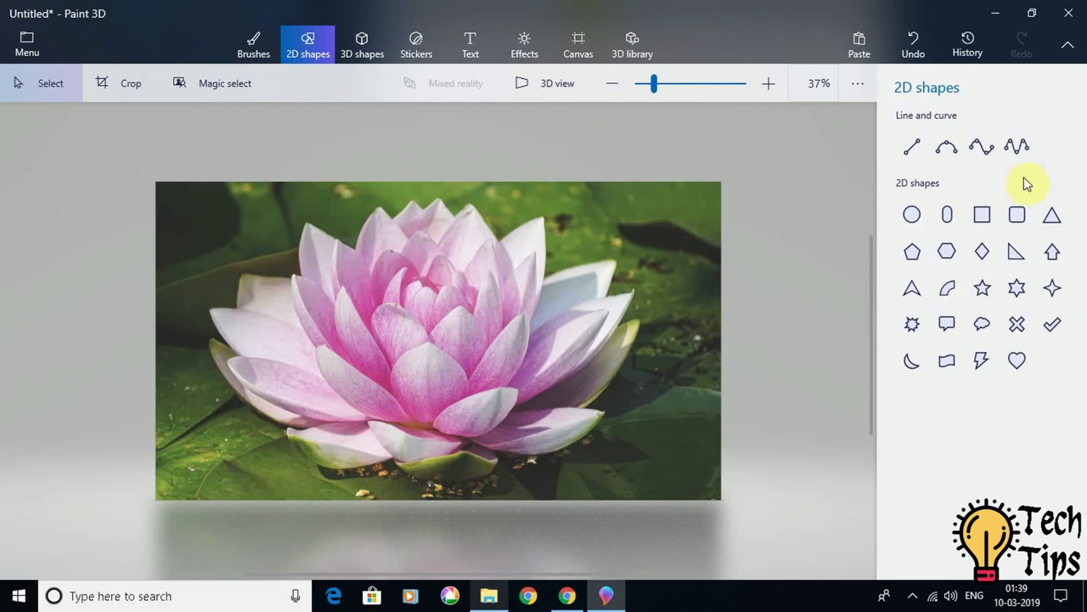
Draw a 34px black circle outline centred on the lotus bloom and stamp it.
{"action": "left_click", "coordinate": [912, 217]}
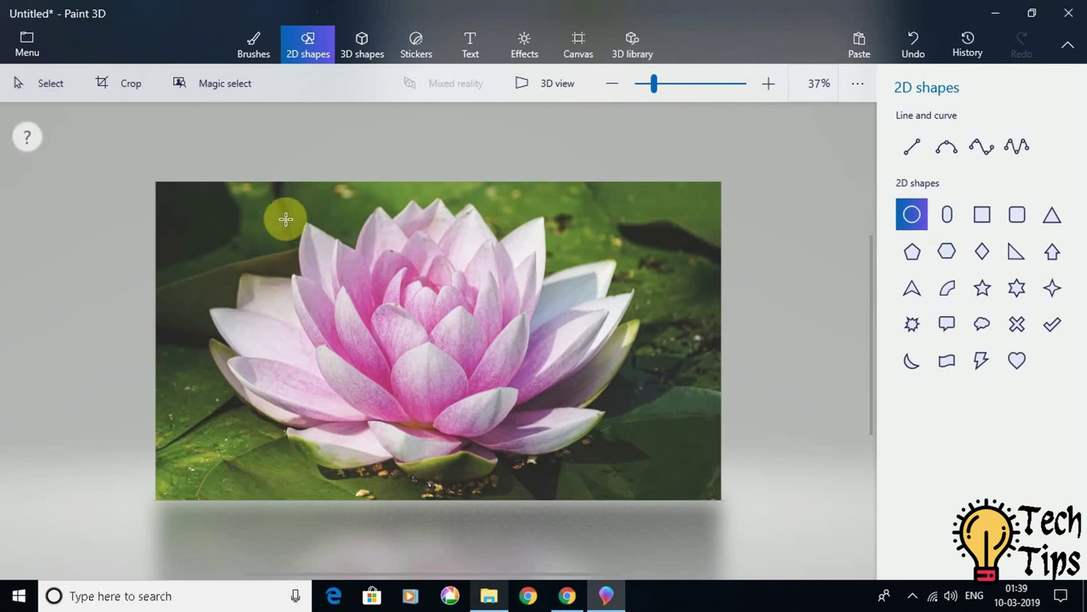
{"action": "left_click_drag", "start_coordinate": [283, 197], "coordinate": [607, 491]}
{"action": "mouse_move", "coordinate": [453, 361]}
{"action": "left_mouse_down"}
{"action": "mouse_move", "coordinate": [431, 347]}
{"action": "mouse_move", "coordinate": [443, 345]}
{"action": "left_mouse_up"}
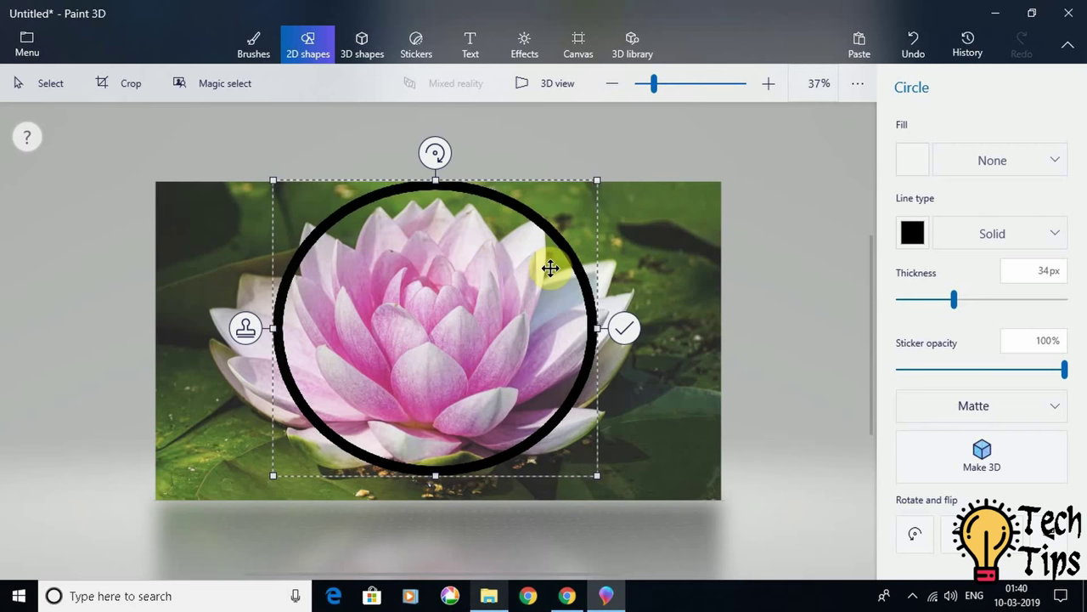
{"action": "left_click", "coordinate": [773, 322]}
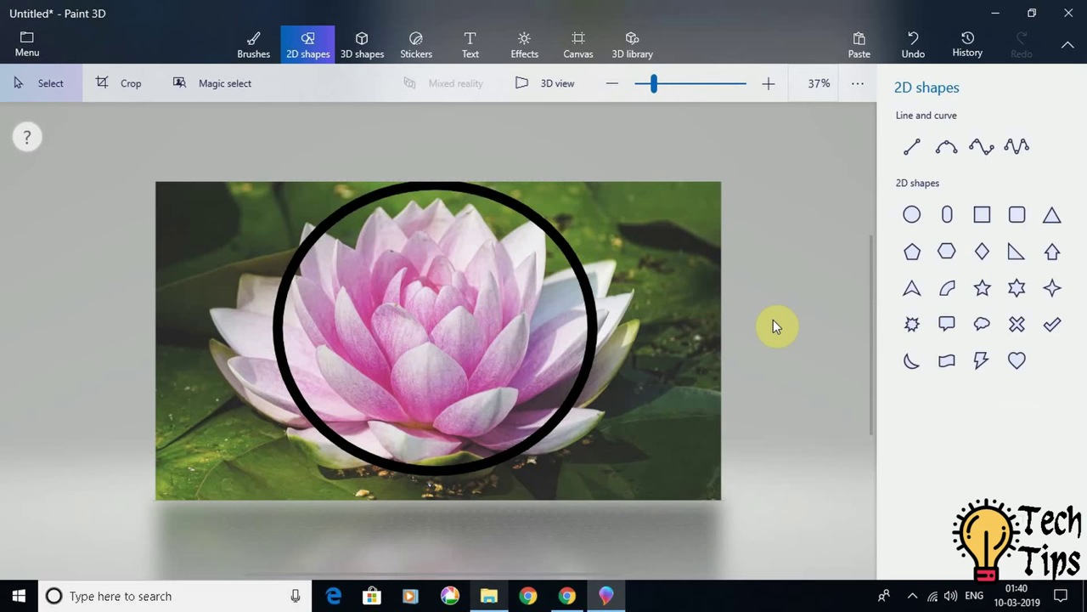
Start Magic select and accept the whole image as the detection area.
{"action": "left_click", "coordinate": [225, 85]}
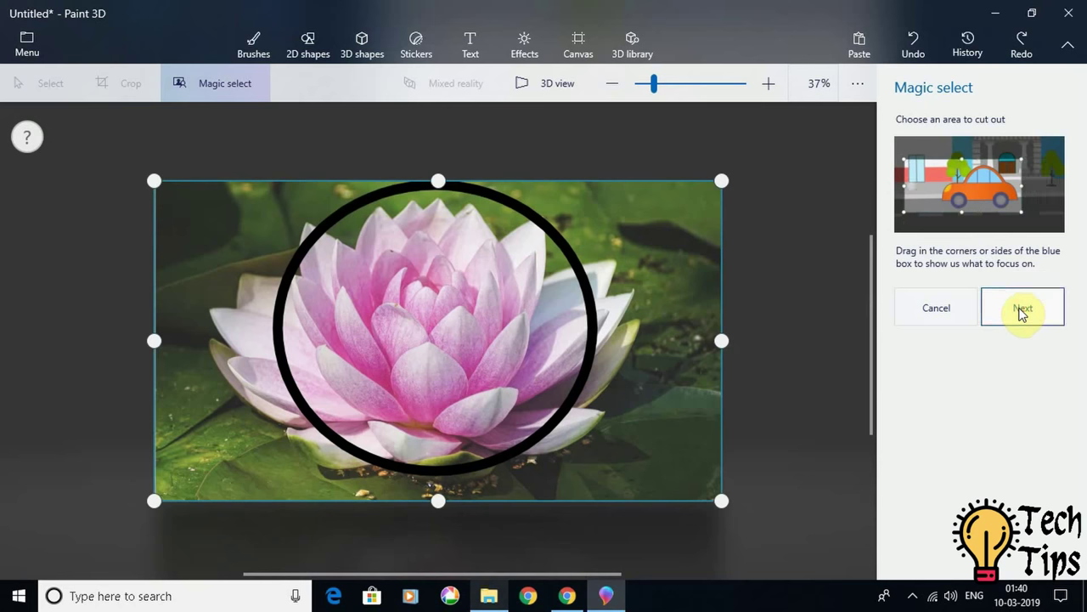
{"action": "left_click", "coordinate": [1022, 311]}
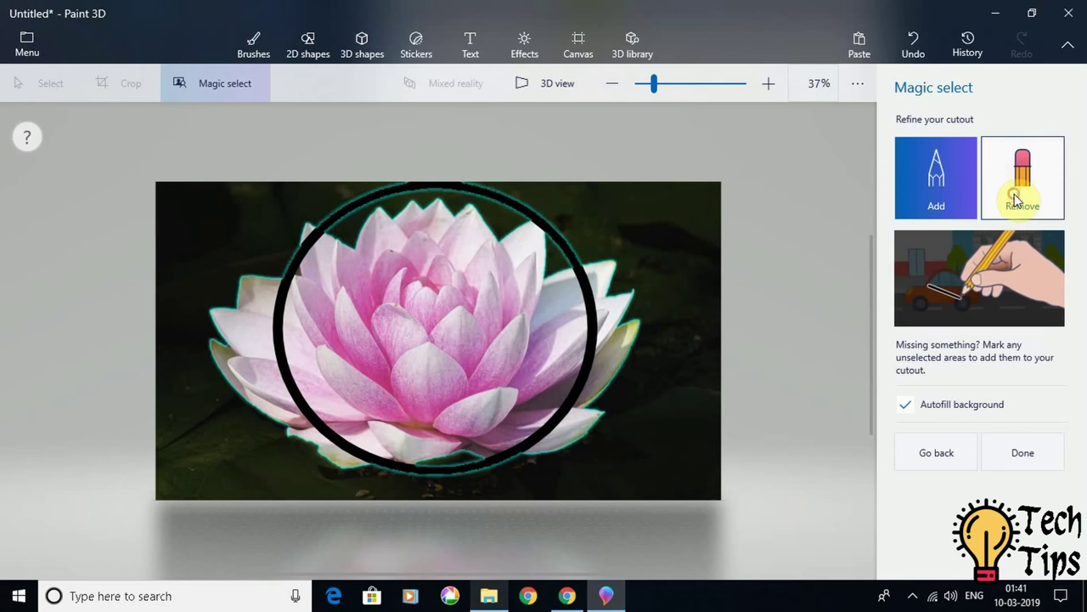
Remove the right petal edges and left petals outside the black circle from the cutout.
{"action": "left_click", "coordinate": [1019, 204]}
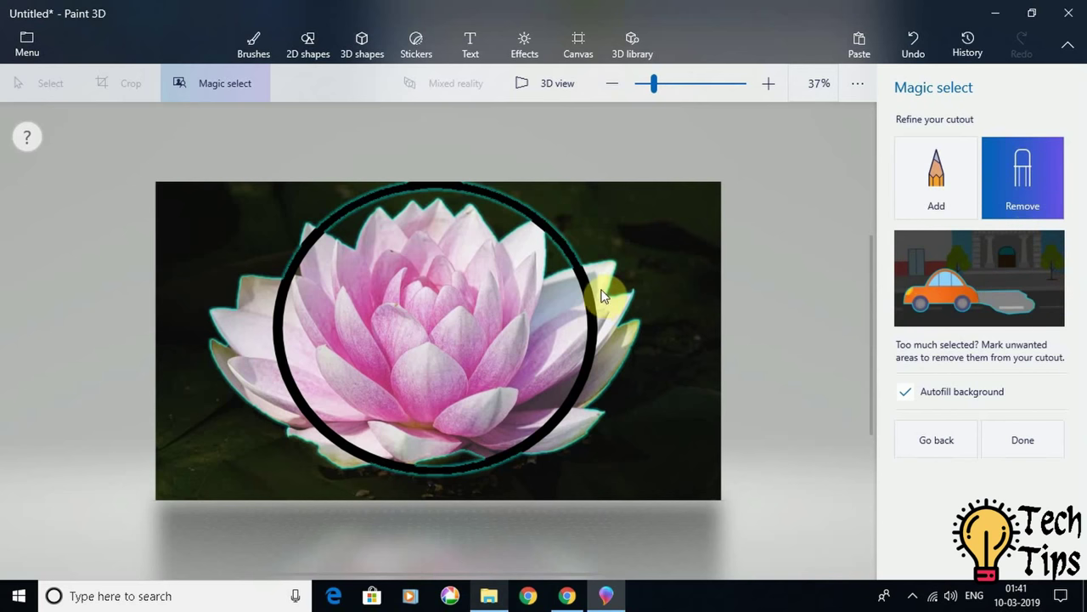
{"action": "left_click_drag", "start_coordinate": [600, 291], "coordinate": [605, 308]}
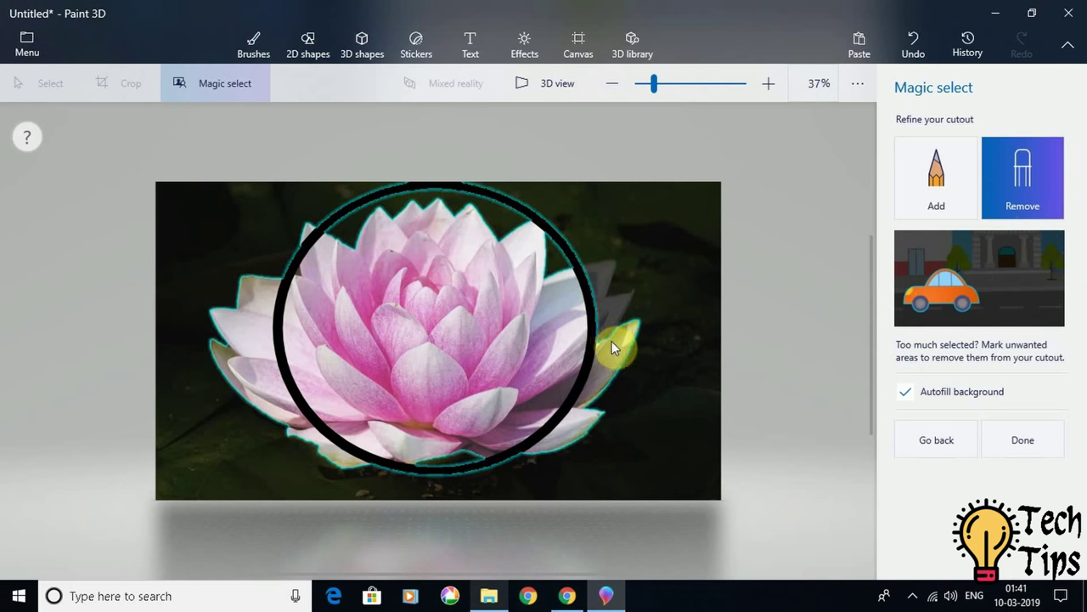
{"action": "left_click_drag", "start_coordinate": [611, 345], "coordinate": [596, 373]}
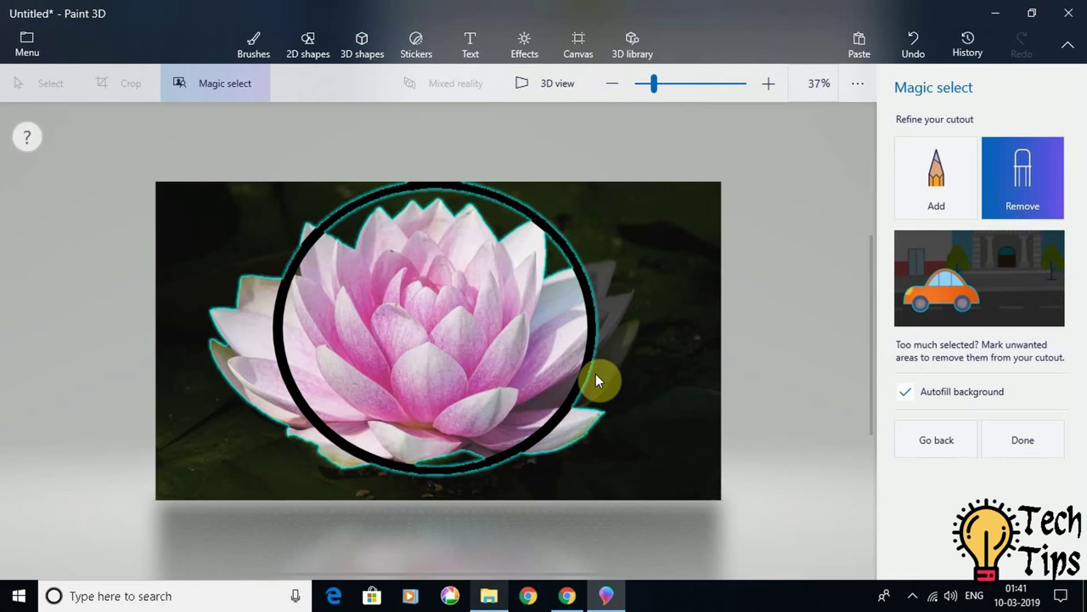
{"action": "left_click", "coordinate": [576, 425]}
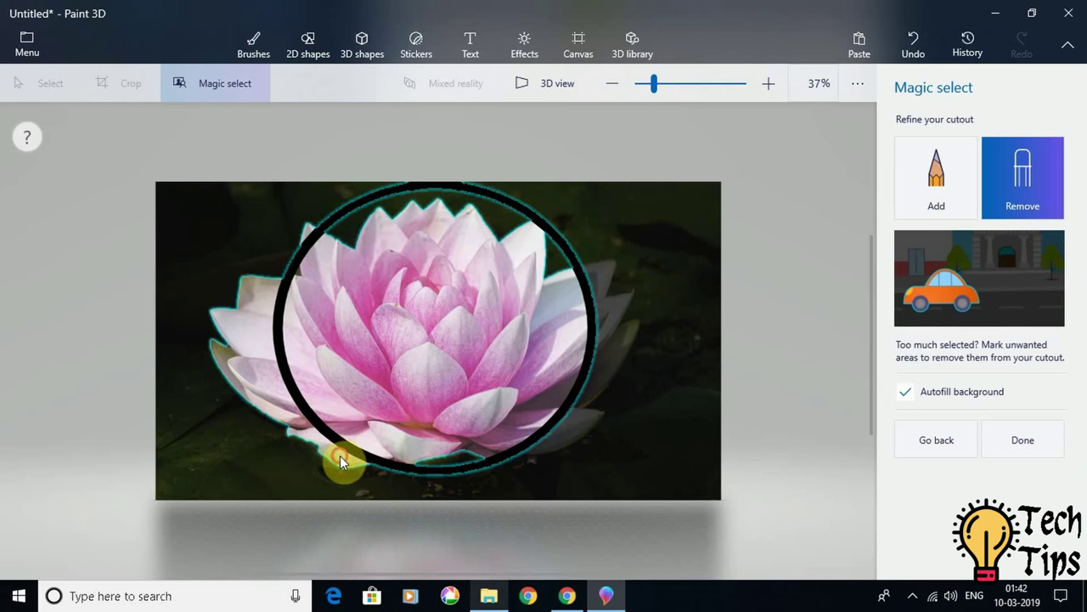
{"action": "mouse_move", "coordinate": [327, 452]}
{"action": "left_mouse_down"}
{"action": "mouse_move", "coordinate": [272, 380]}
{"action": "mouse_move", "coordinate": [251, 305]}
{"action": "left_mouse_up"}
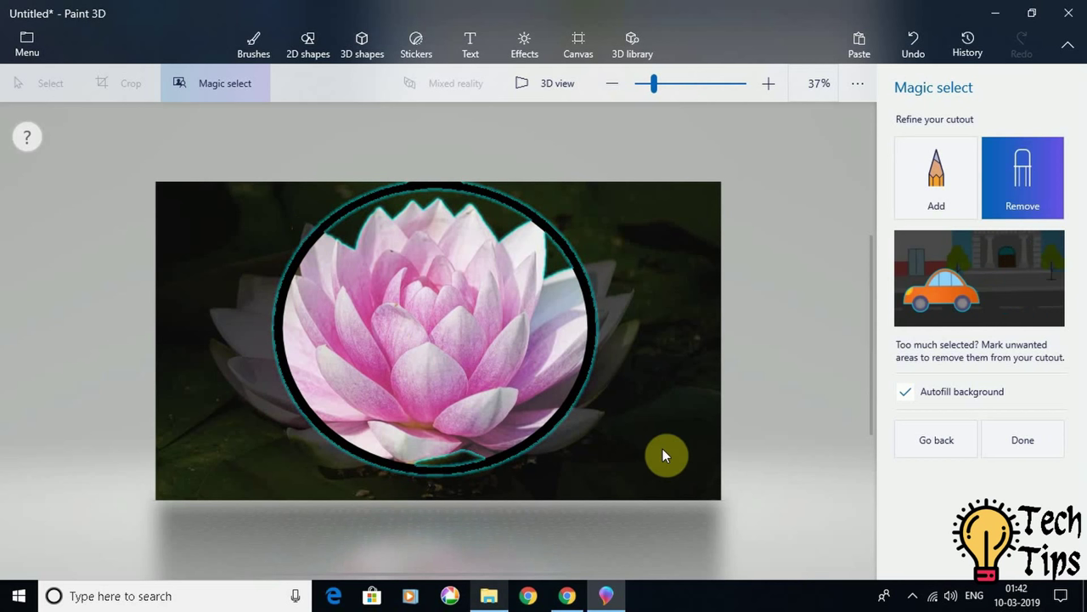
Add the missed upper-left, top, upper-right and bottom circle edges back into the cutout.
{"action": "left_click", "coordinate": [936, 193]}
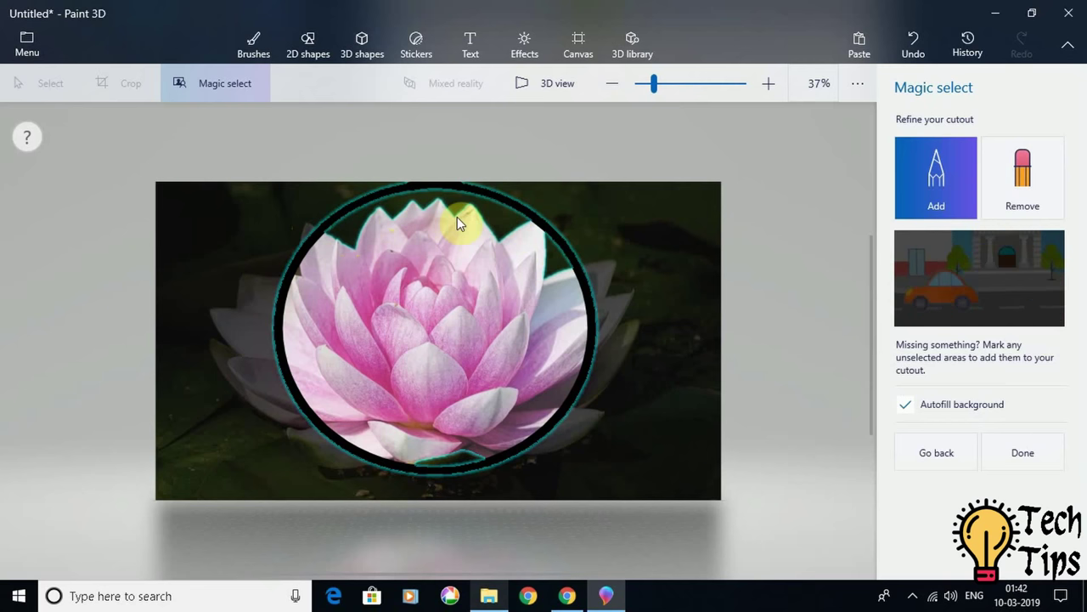
{"action": "left_click_drag", "start_coordinate": [342, 231], "coordinate": [357, 218]}
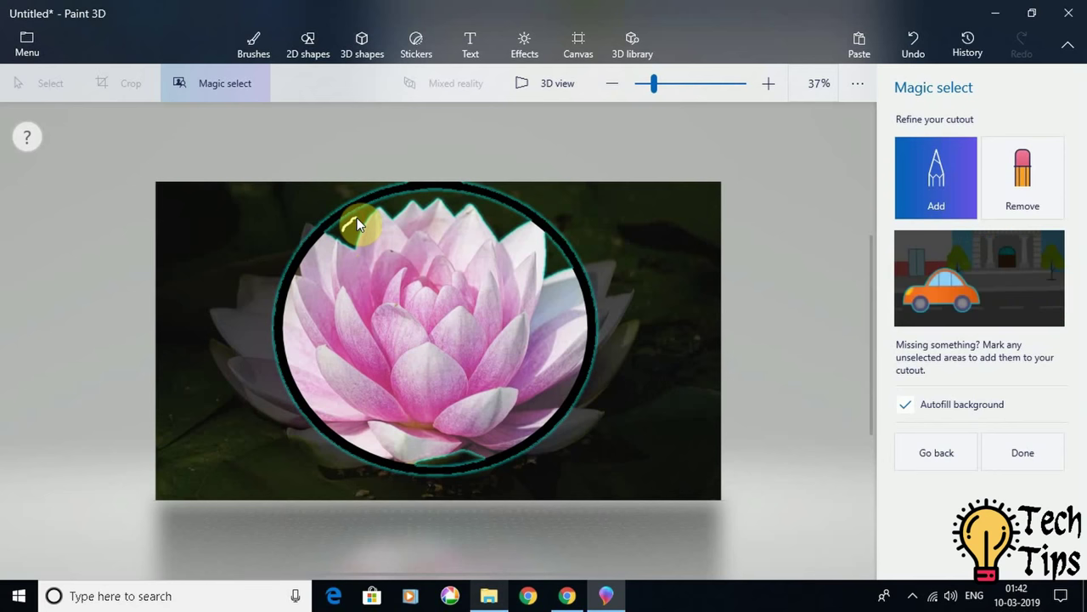
{"action": "left_click_drag", "start_coordinate": [391, 204], "coordinate": [401, 199]}
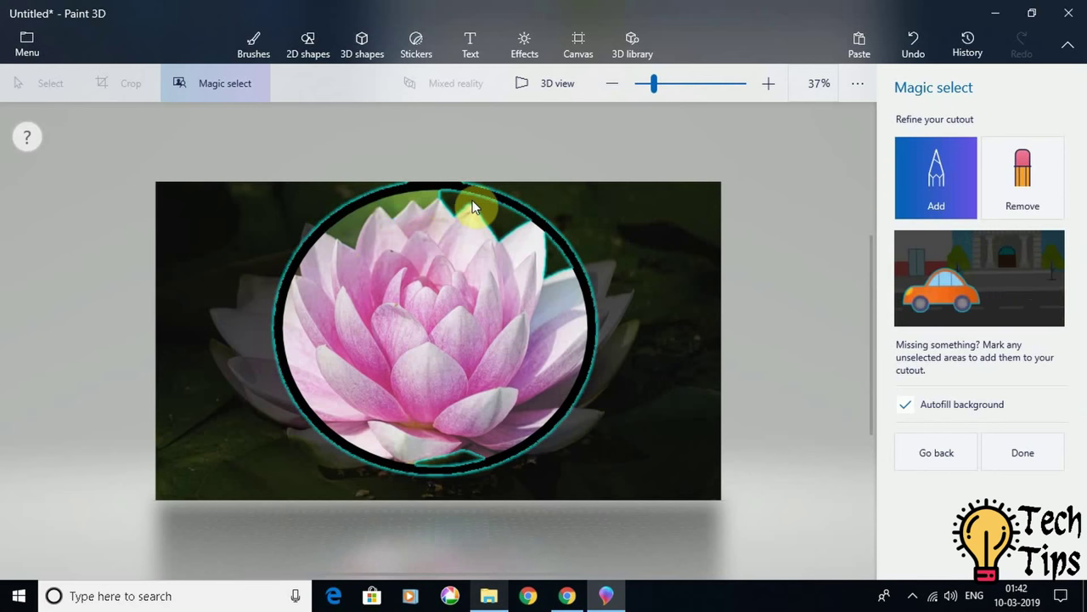
{"action": "left_click_drag", "start_coordinate": [482, 203], "coordinate": [498, 212]}
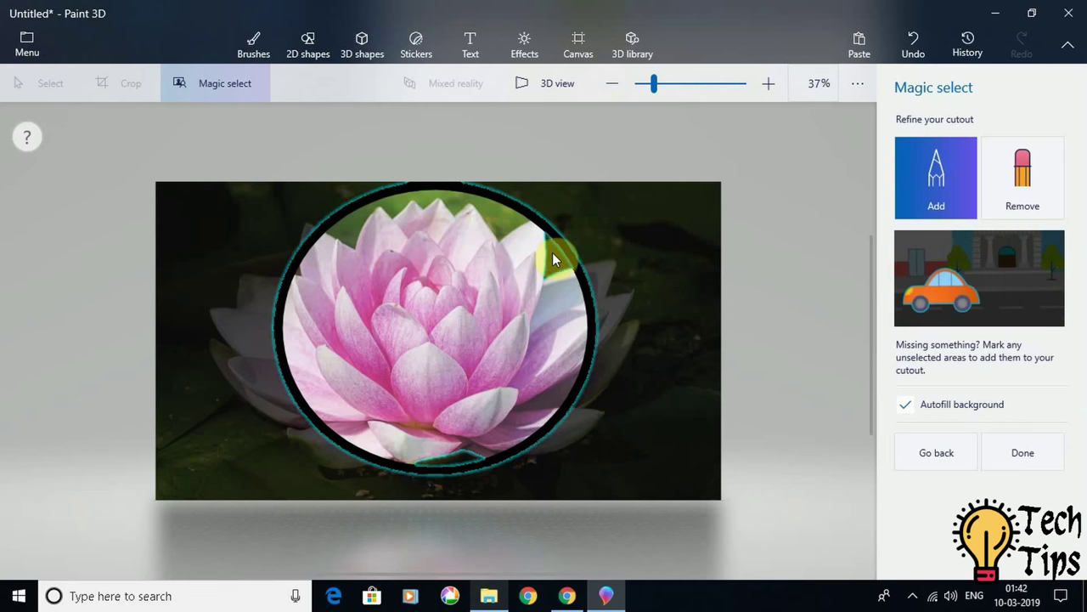
{"action": "left_click_drag", "start_coordinate": [552, 255], "coordinate": [556, 261]}
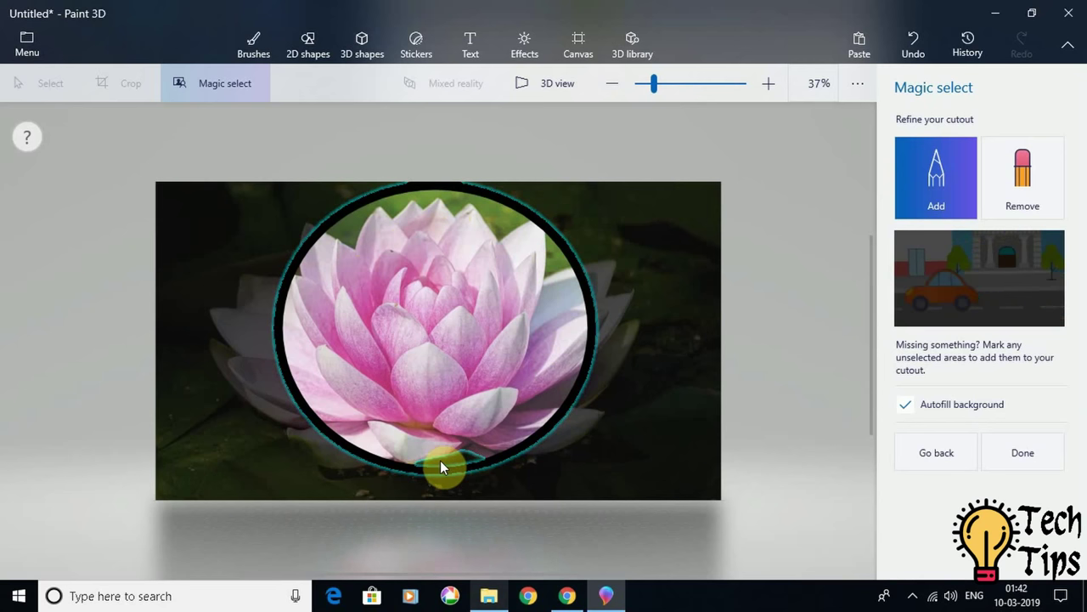
{"action": "left_click_drag", "start_coordinate": [440, 460], "coordinate": [460, 456]}
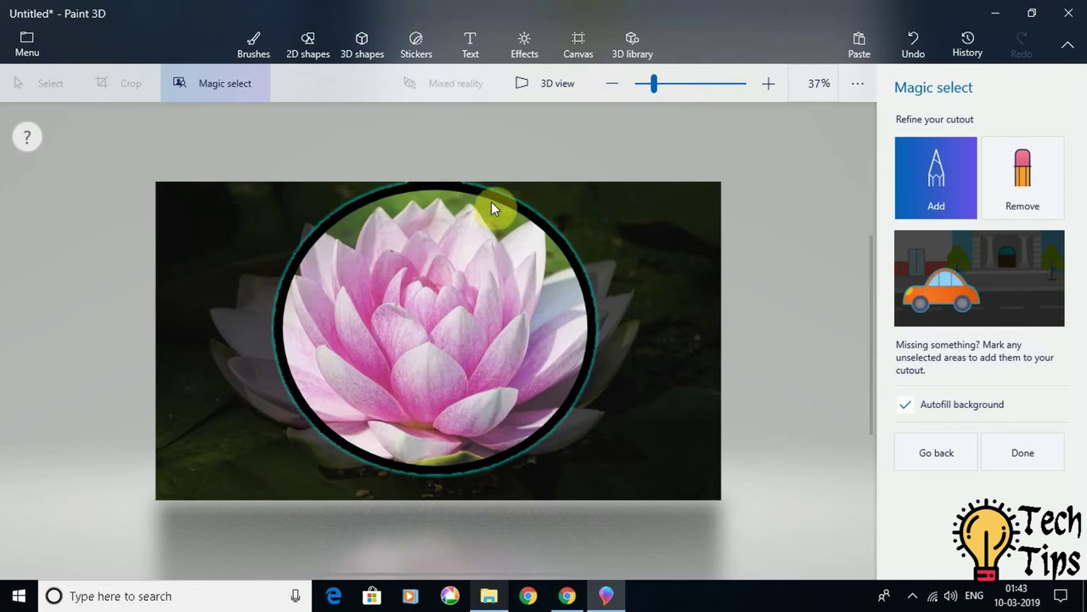
Trim the extra background along the circle's right, upper-left and top edges from the cutout.
{"action": "left_click", "coordinate": [1032, 194]}
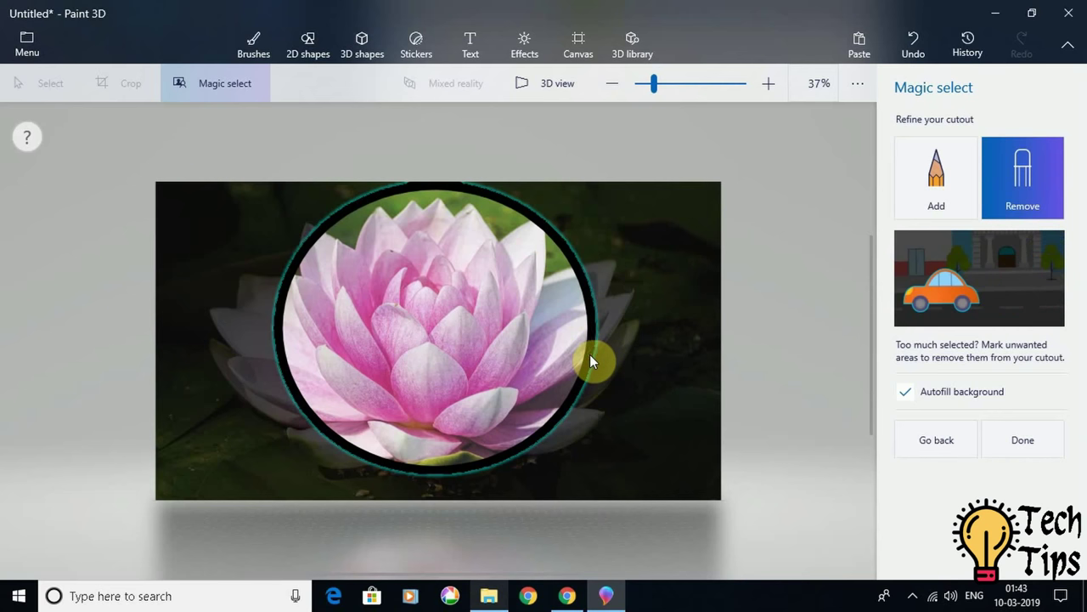
{"action": "left_click", "coordinate": [590, 358]}
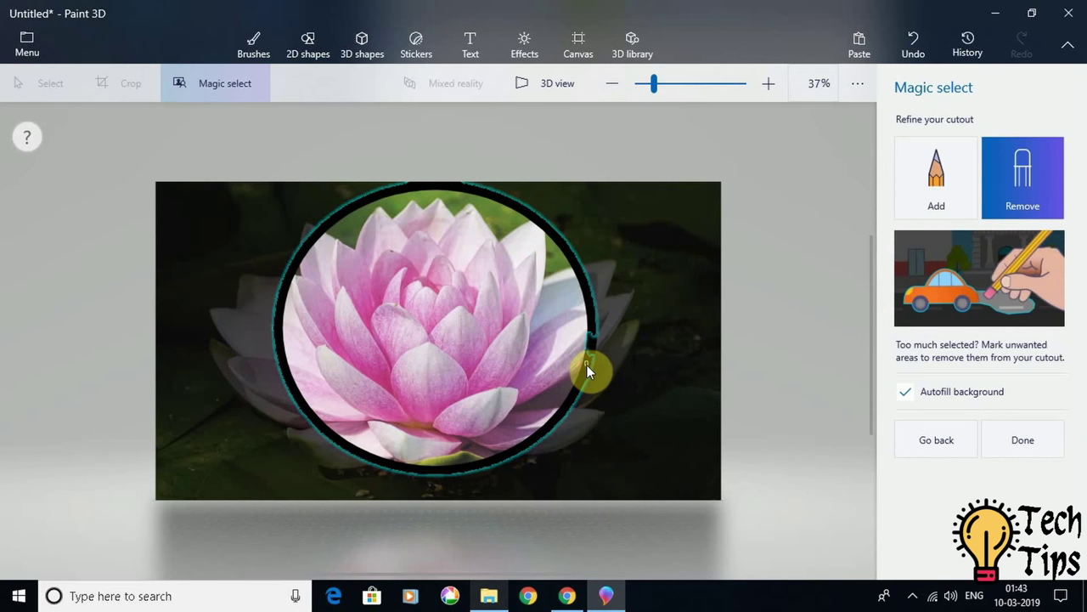
{"action": "left_click_drag", "start_coordinate": [586, 364], "coordinate": [578, 384]}
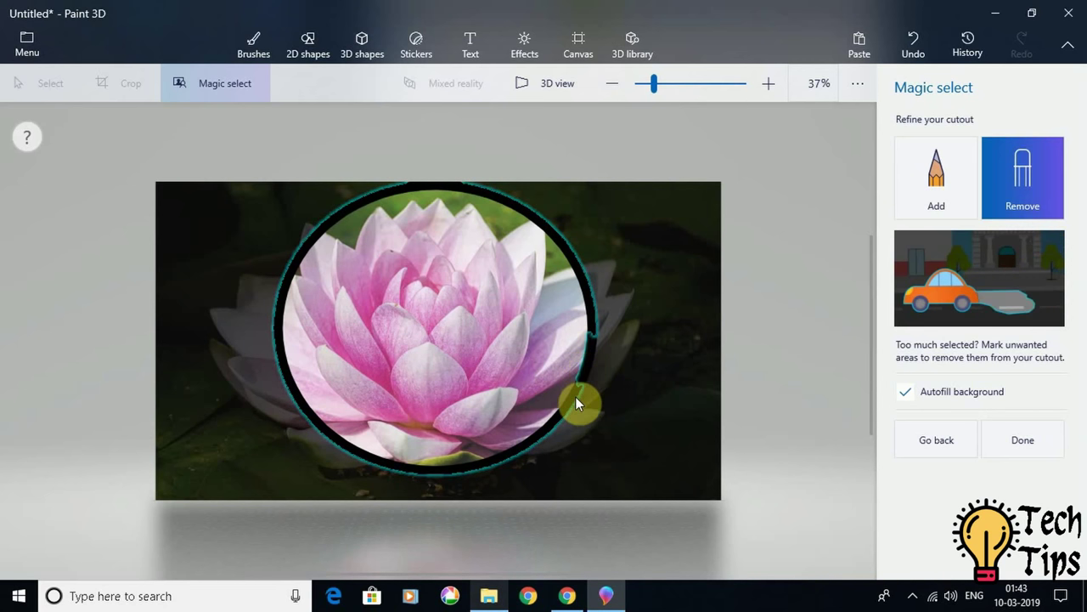
{"action": "left_click_drag", "start_coordinate": [313, 231], "coordinate": [366, 197]}
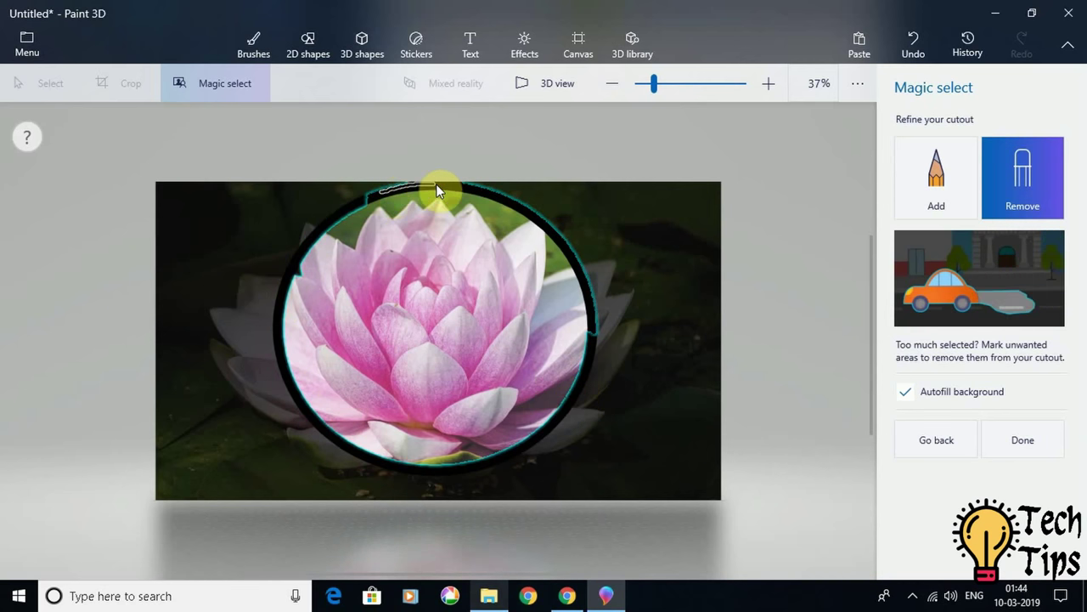
{"action": "mouse_move", "coordinate": [456, 187]}
{"action": "left_mouse_down"}
{"action": "mouse_move", "coordinate": [518, 204]}
{"action": "mouse_move", "coordinate": [584, 274]}
{"action": "left_mouse_up"}
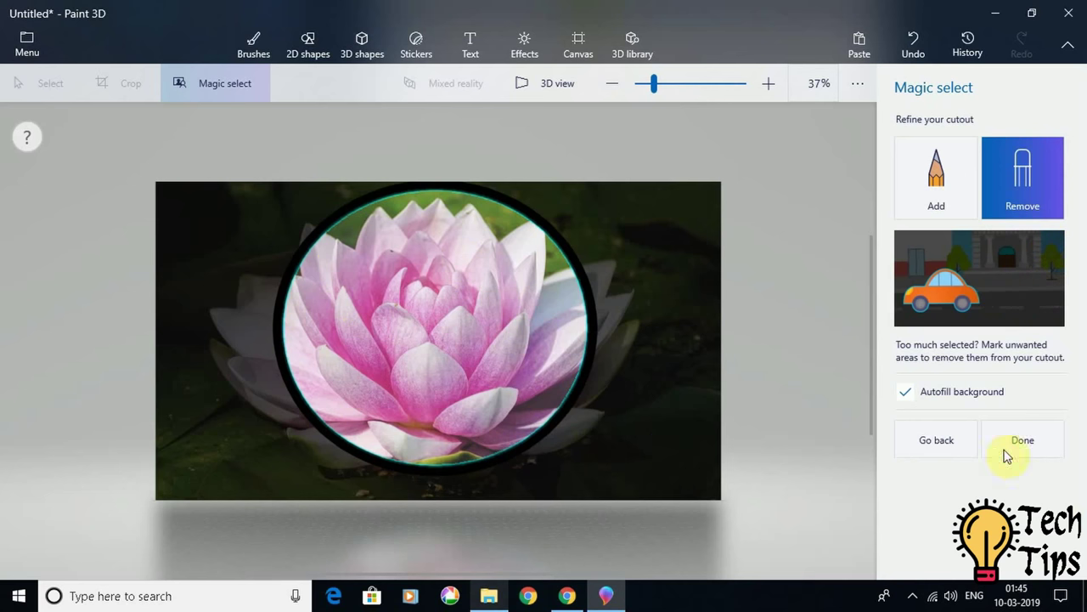
Accept the circular cutout, move it to the right, and delete the original photo.
{"action": "left_click", "coordinate": [1022, 442]}
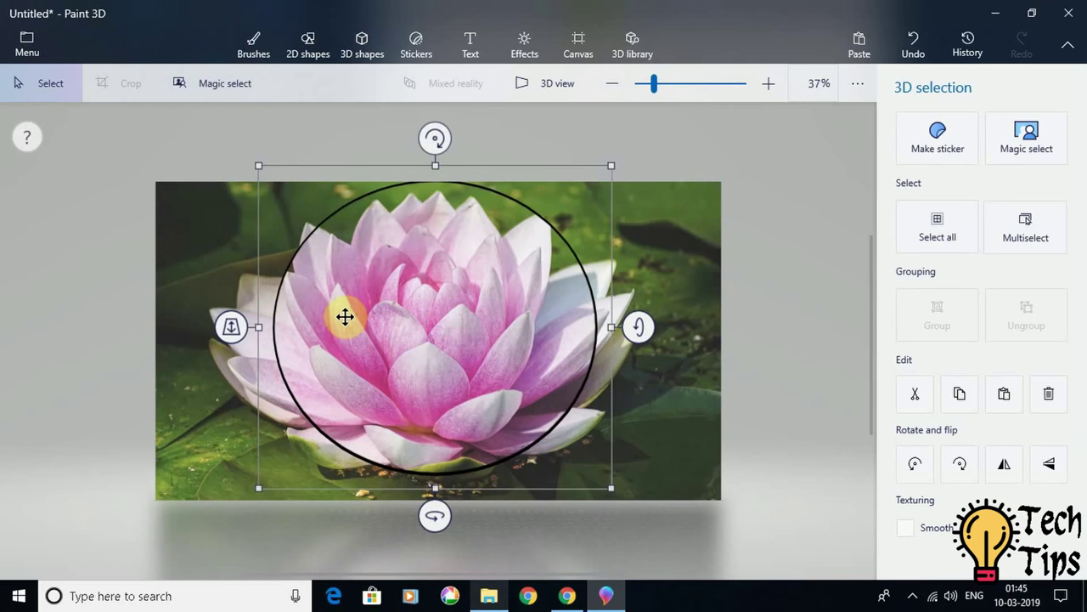
{"action": "left_click_drag", "start_coordinate": [345, 317], "coordinate": [820, 355]}
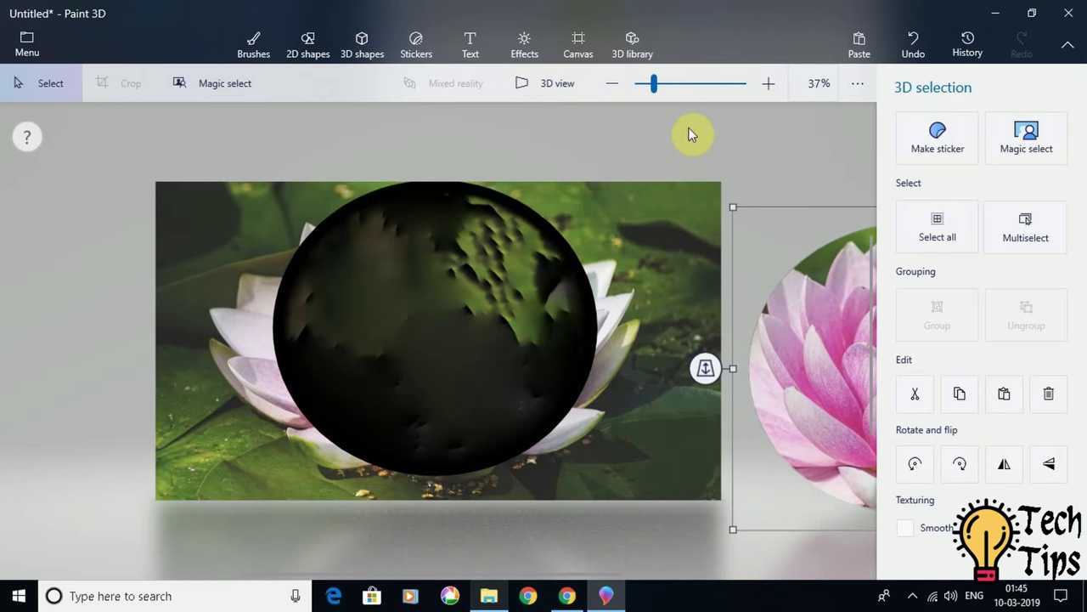
{"action": "left_click_drag", "start_coordinate": [712, 132], "coordinate": [114, 552]}
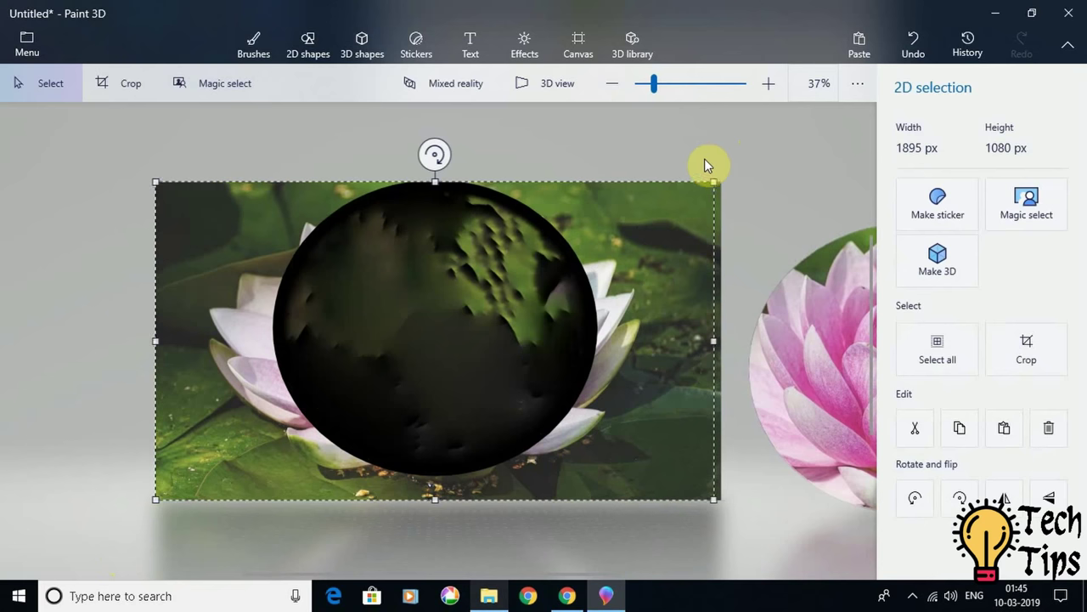
{"action": "left_click", "coordinate": [735, 150]}
{"action": "left_click_drag", "start_coordinate": [732, 140], "coordinate": [93, 559]}
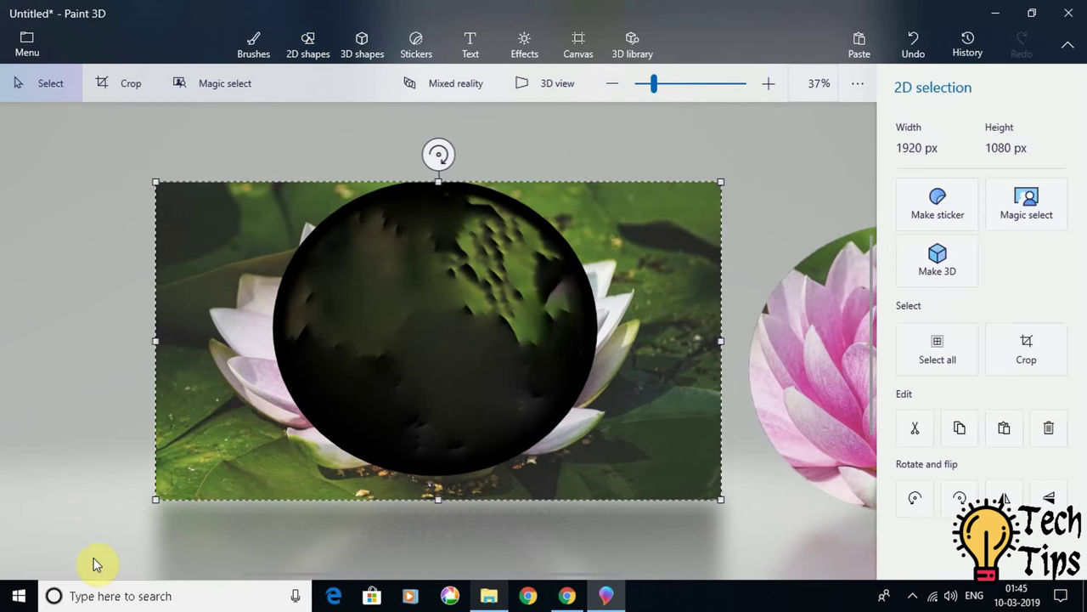
{"action": "key", "text": "Delete"}
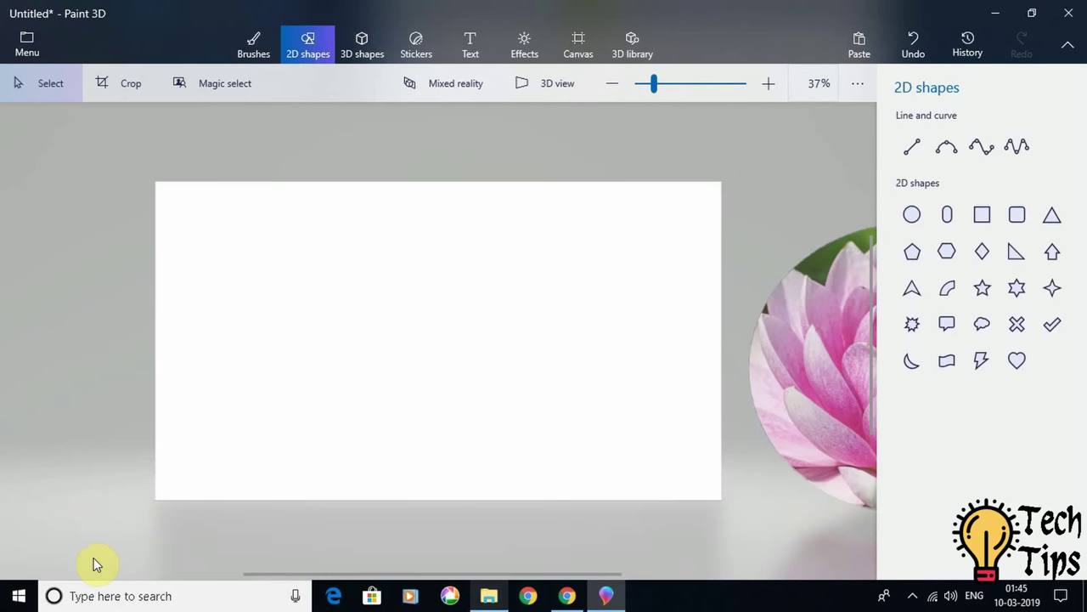
Turn on Transparent canvas in the Canvas settings.
{"action": "left_click", "coordinate": [585, 59]}
{"action": "left_click", "coordinate": [914, 189]}
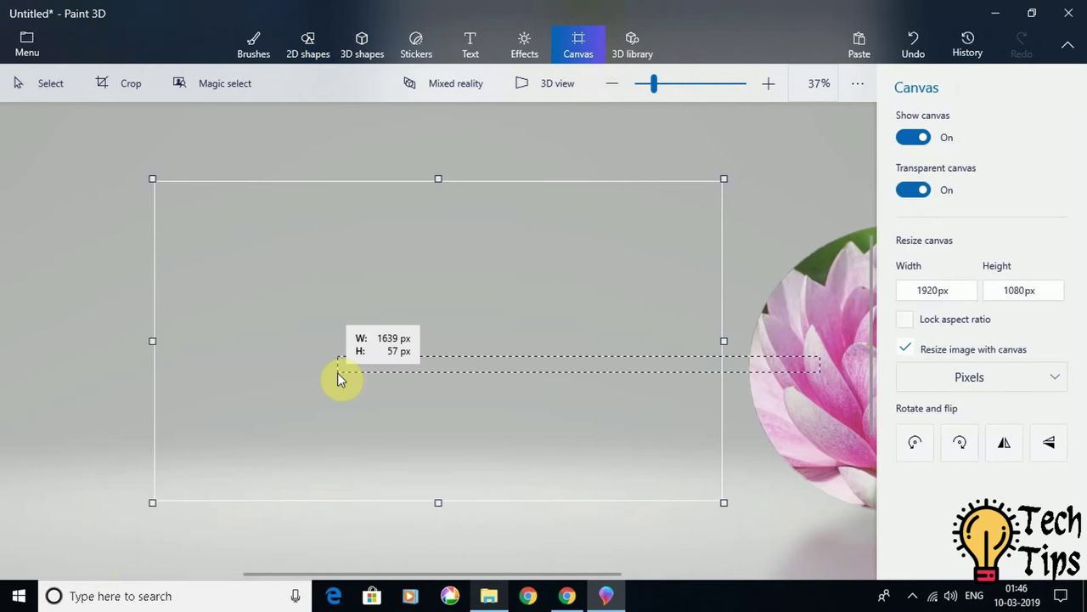
{"action": "left_click_drag", "start_coordinate": [340, 376], "coordinate": [337, 372]}
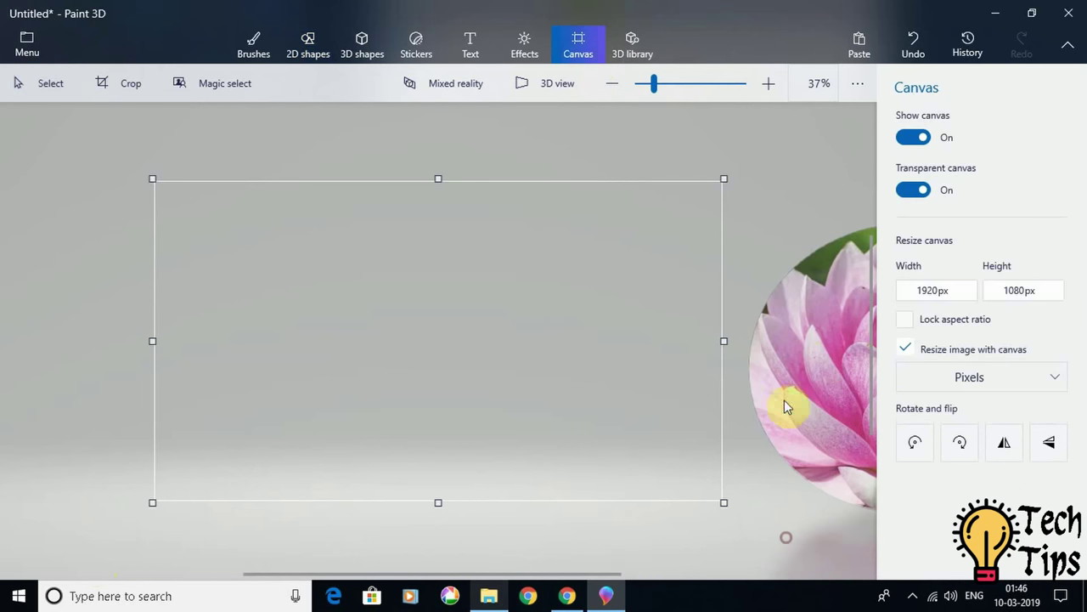
Move the circular lily cutout to the centre of the canvas and deselect it.
{"action": "left_click", "coordinate": [790, 382]}
{"action": "left_click_drag", "start_coordinate": [798, 387], "coordinate": [329, 347]}
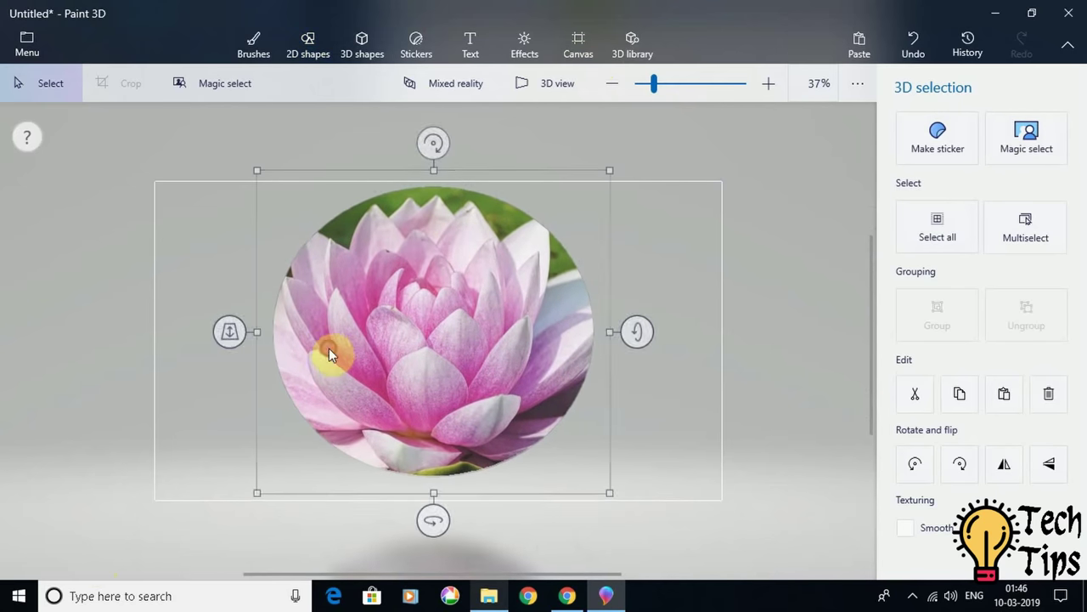
{"action": "left_click", "coordinate": [181, 366]}
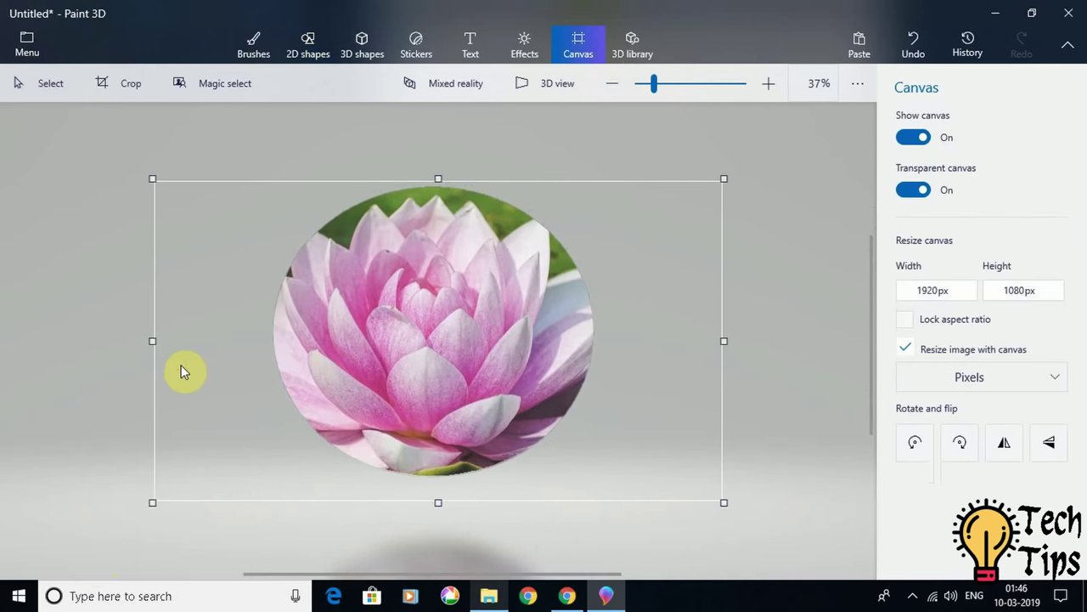
{"action": "left_click", "coordinate": [307, 44]}
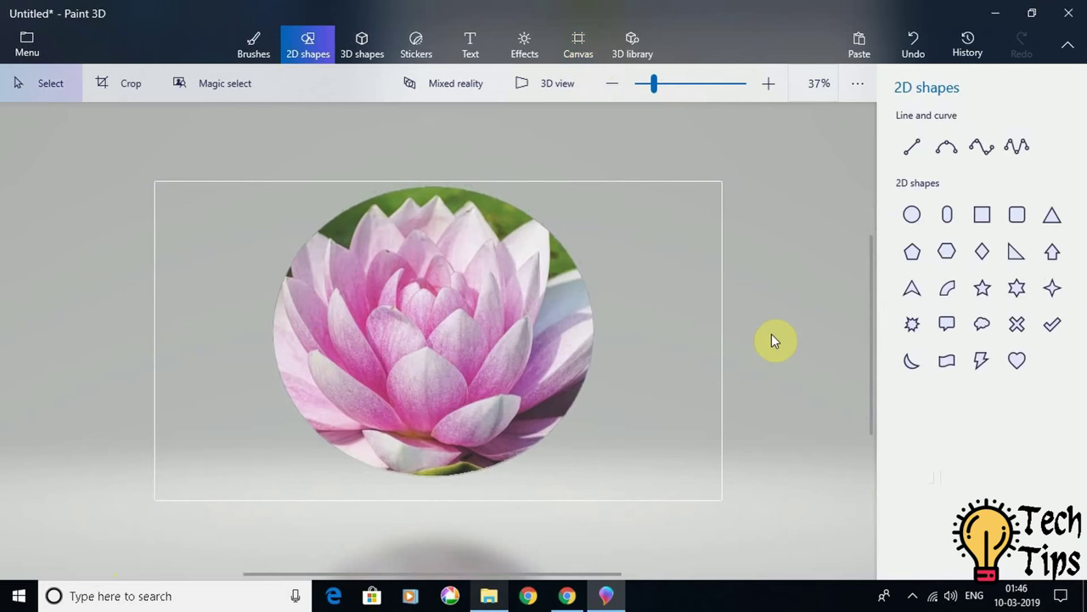